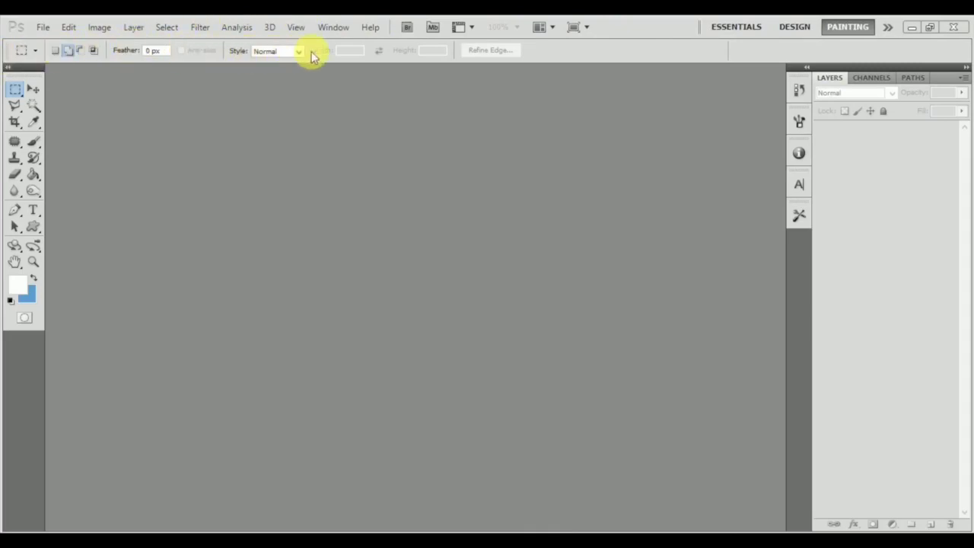
Try the Design and Essentials workspaces and return to the Painting workspace
left_click(796, 29)
left_click(745, 33)
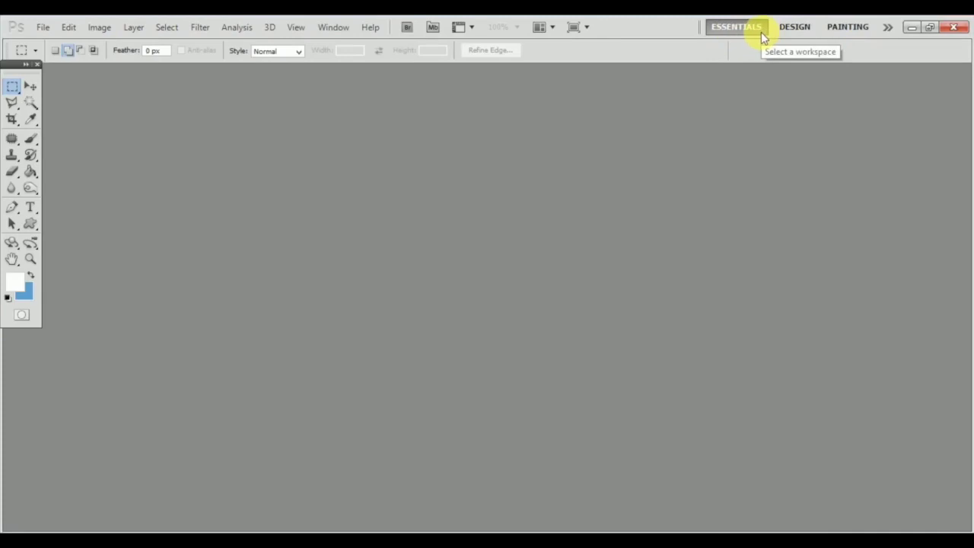
left_click(792, 29)
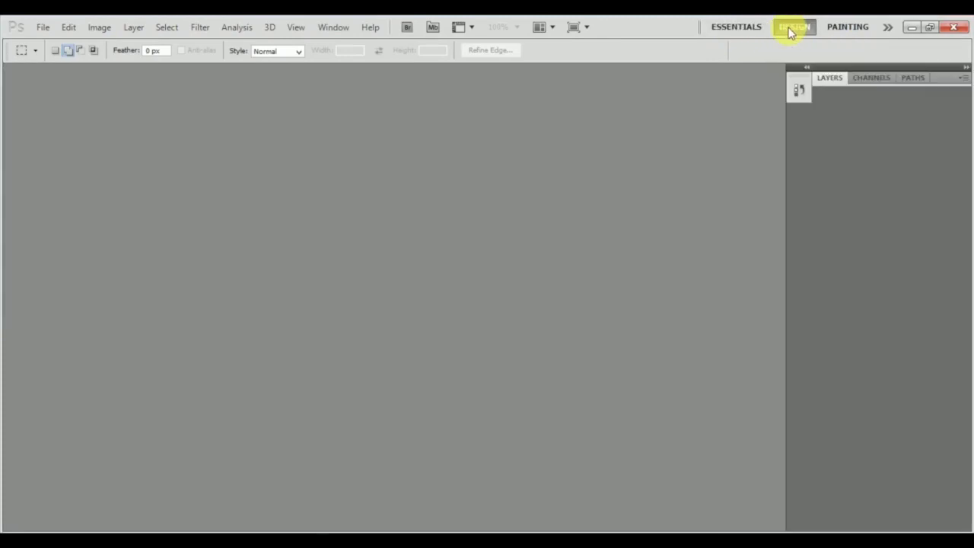
left_click(843, 27)
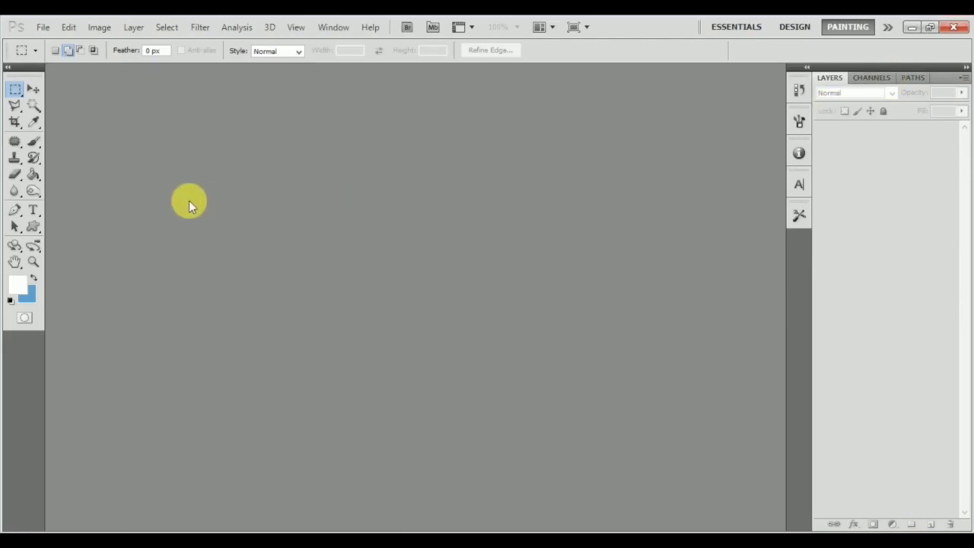
Start a new document and name it session1
left_click(44, 27)
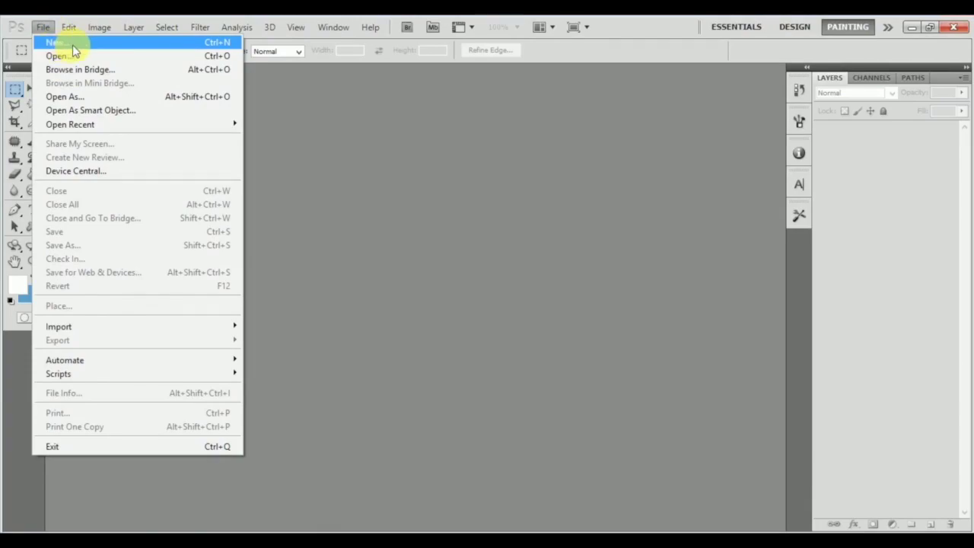
left_click(68, 44)
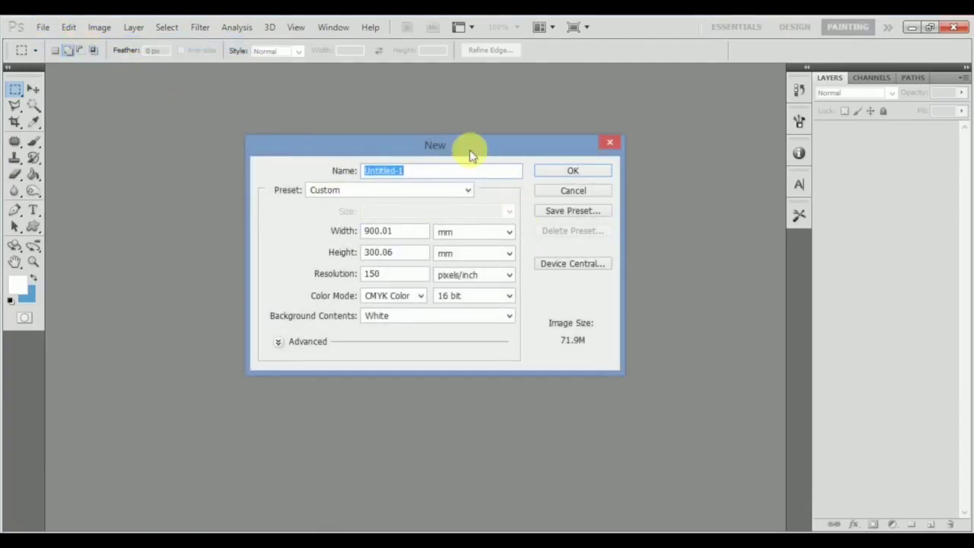
left_click_drag(430, 153, 502, 164)
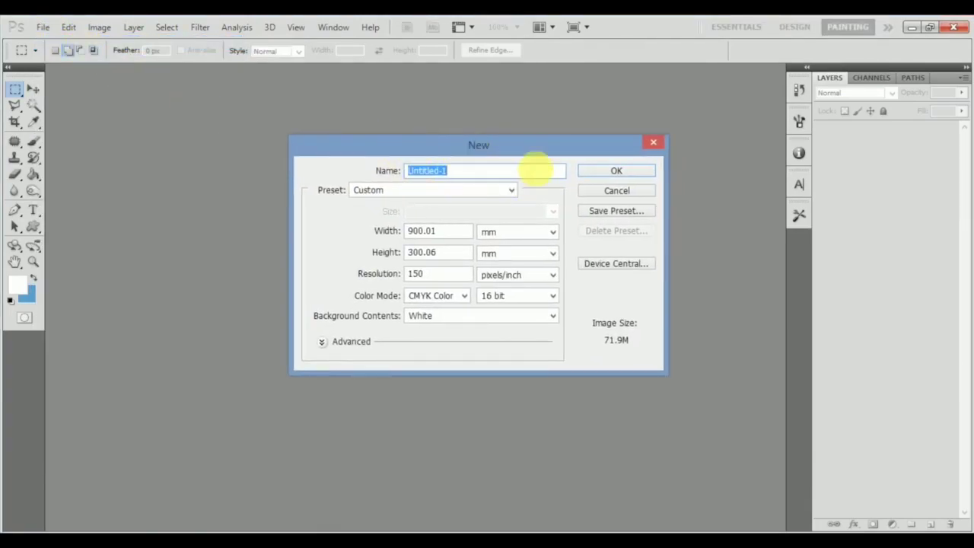
type("andres")
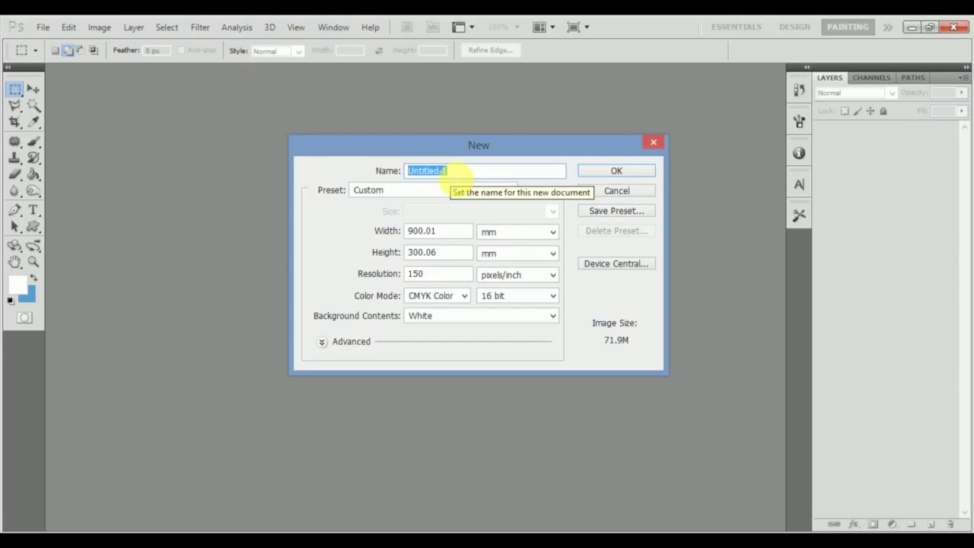
type("session1")
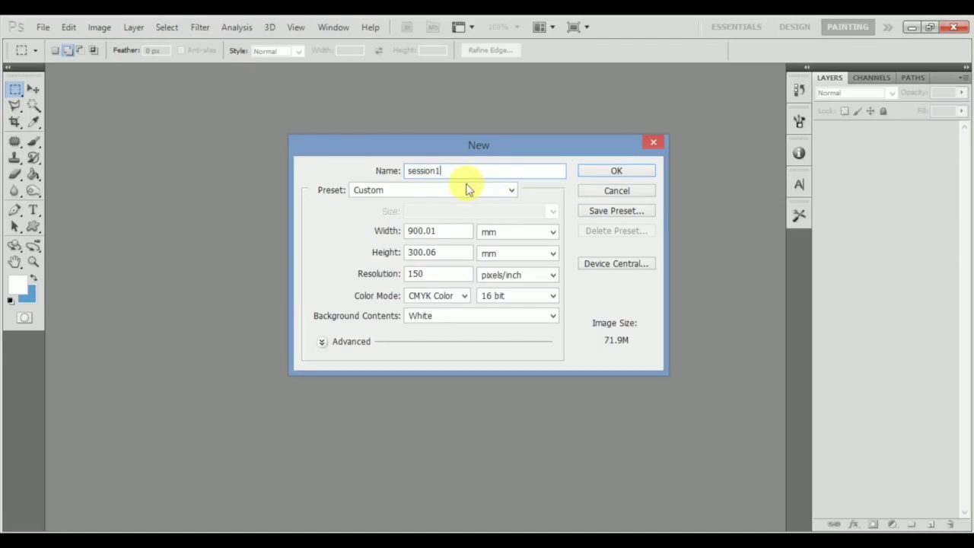
Try the International Paper preset, review its paper sizes, and return the preset to Custom
left_click(511, 190)
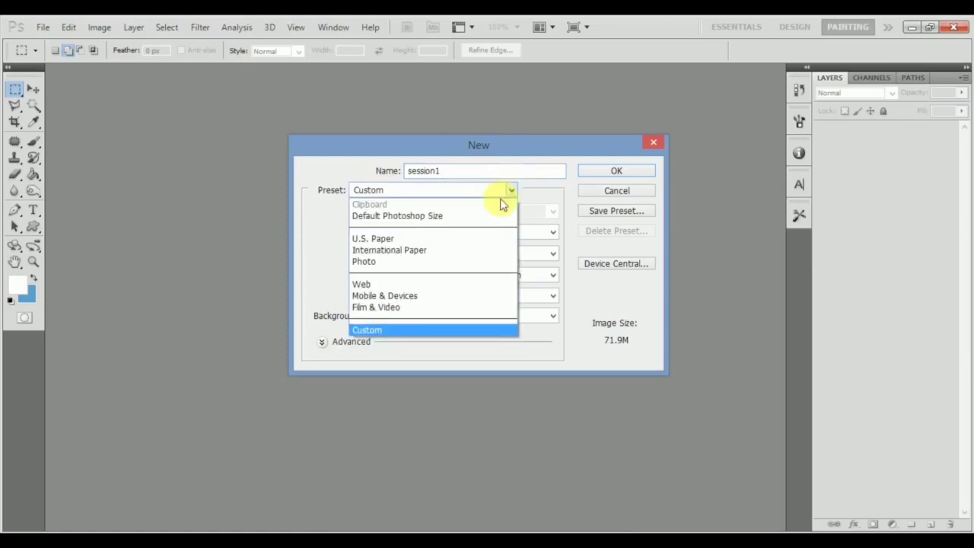
left_click(446, 251)
left_click(506, 212)
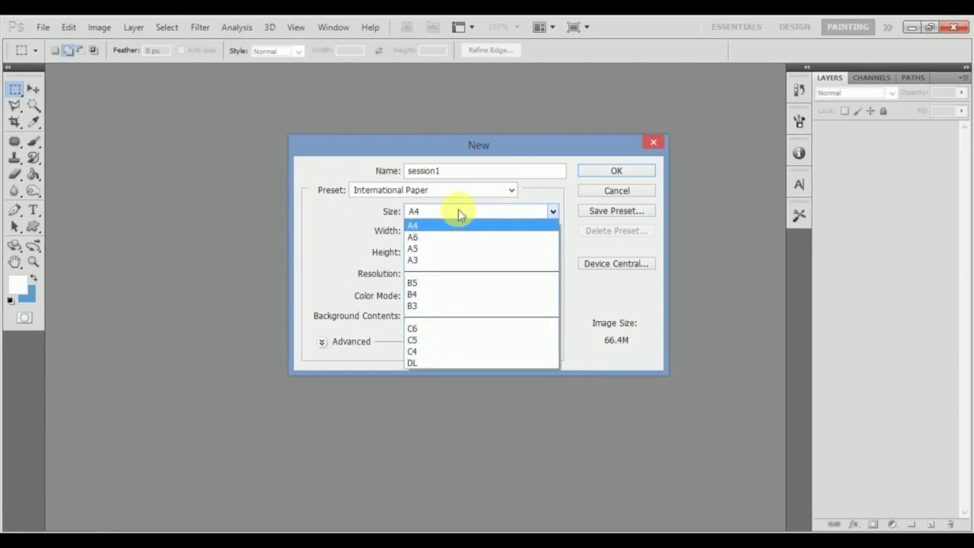
left_click(487, 199)
left_click(491, 192)
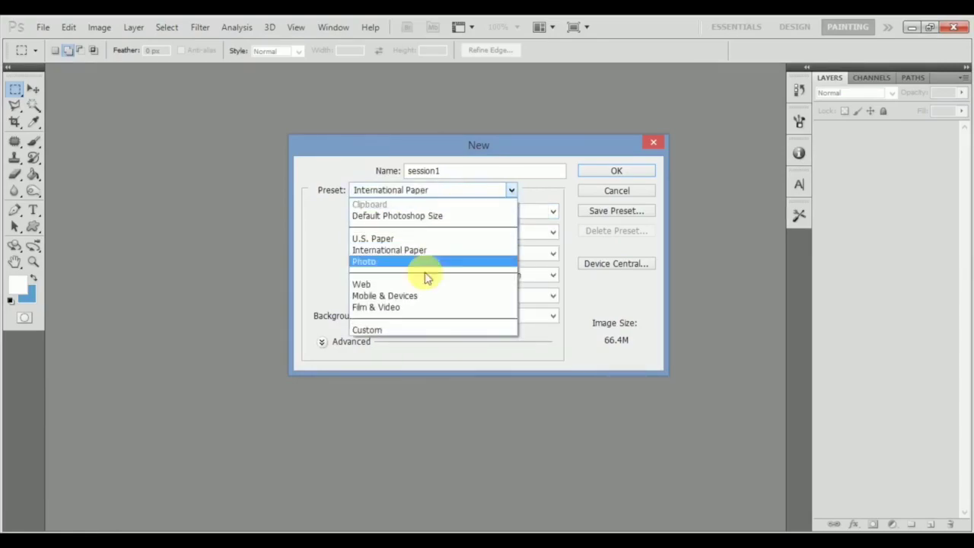
left_click(419, 328)
Set the new document's width to 841 mm and its height to 594 mm
left_click(394, 232)
left_click(397, 253)
left_click(397, 273)
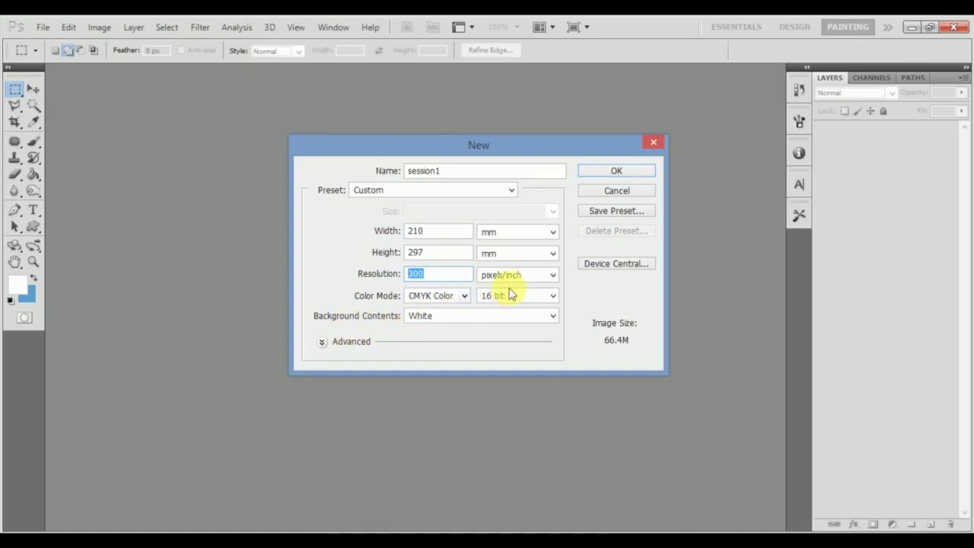
left_click(388, 232)
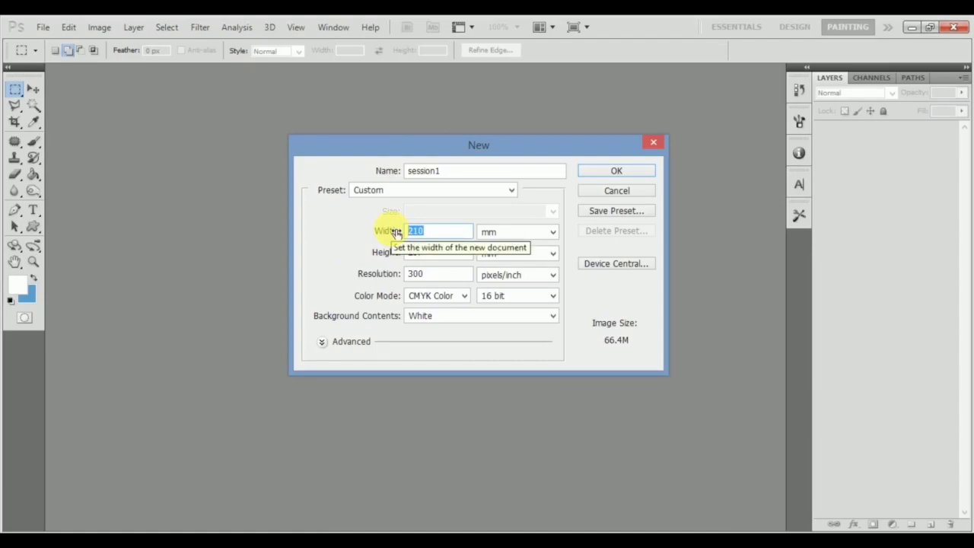
type("841")
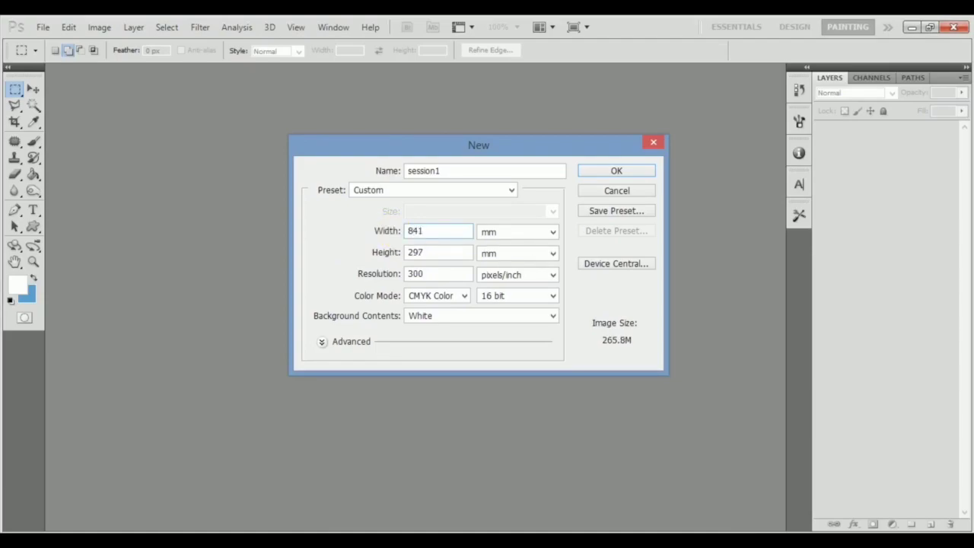
left_click(429, 257)
left_click_drag(431, 261, 406, 261)
type("594")
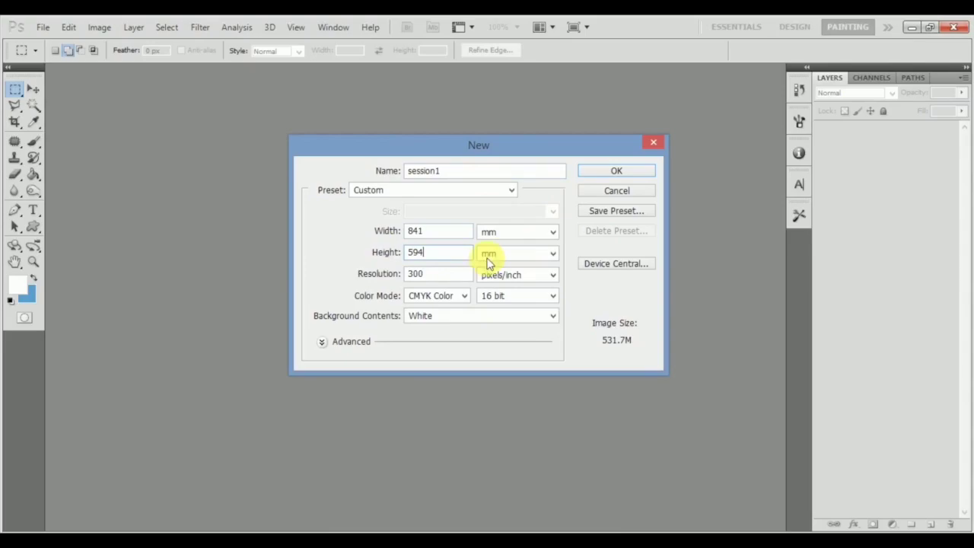
left_click(554, 238)
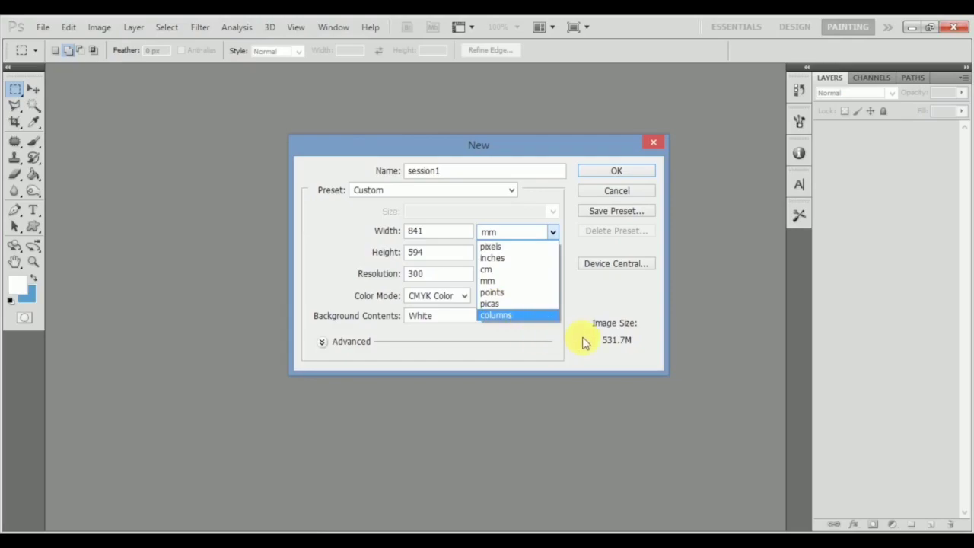
left_click(582, 343)
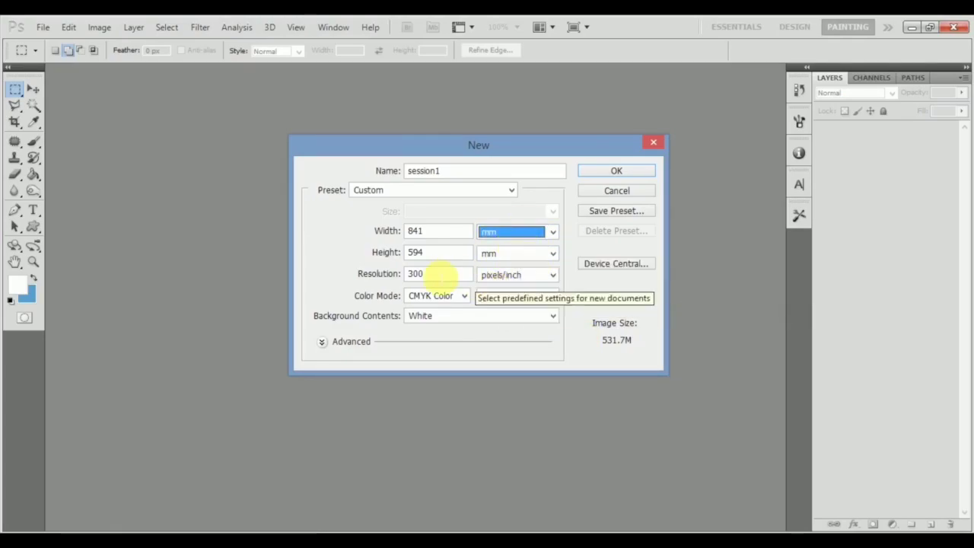
Try a resolution of 150 pixels/inch for the new document and set it back to 300
left_click_drag(445, 275, 392, 288)
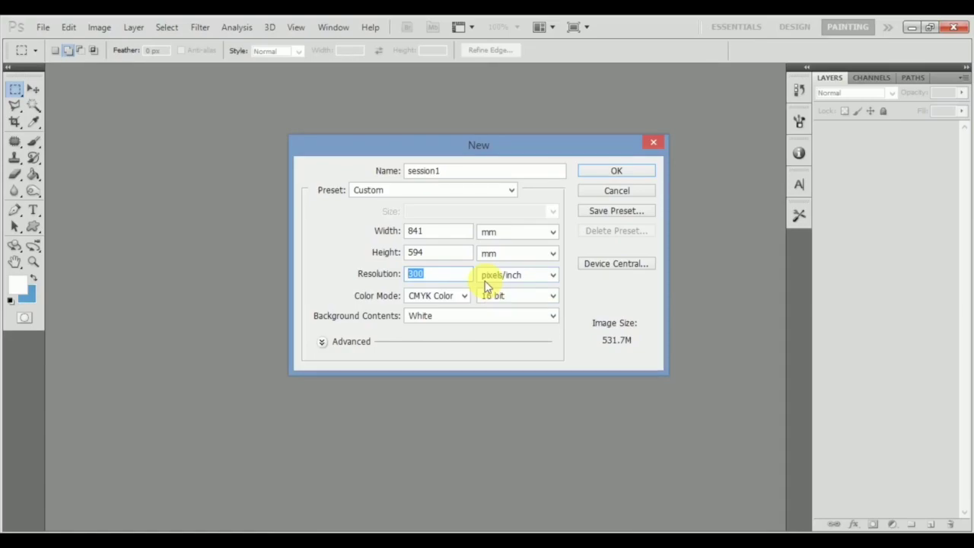
left_click(531, 277)
left_click(447, 277)
left_click(380, 276)
type("150")
left_click_drag(459, 274, 279, 277)
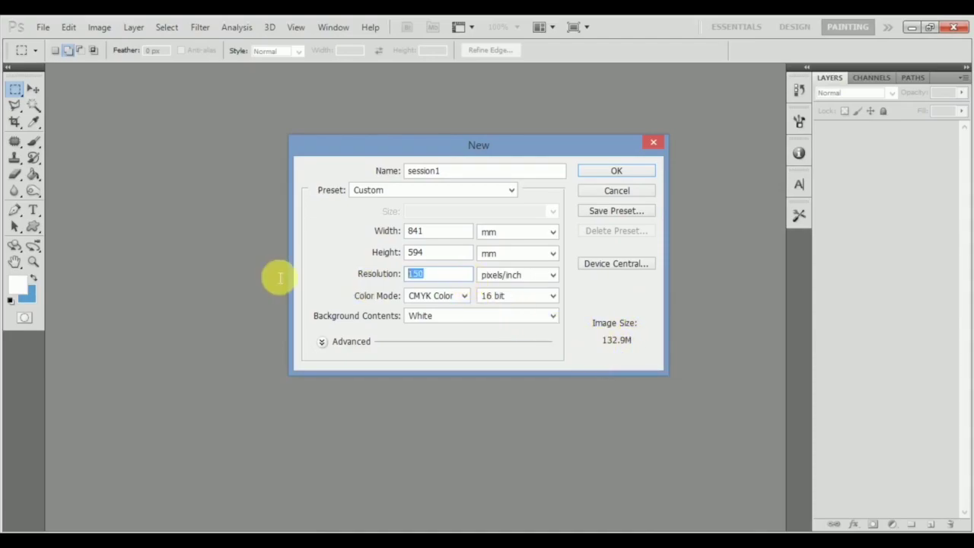
type("300")
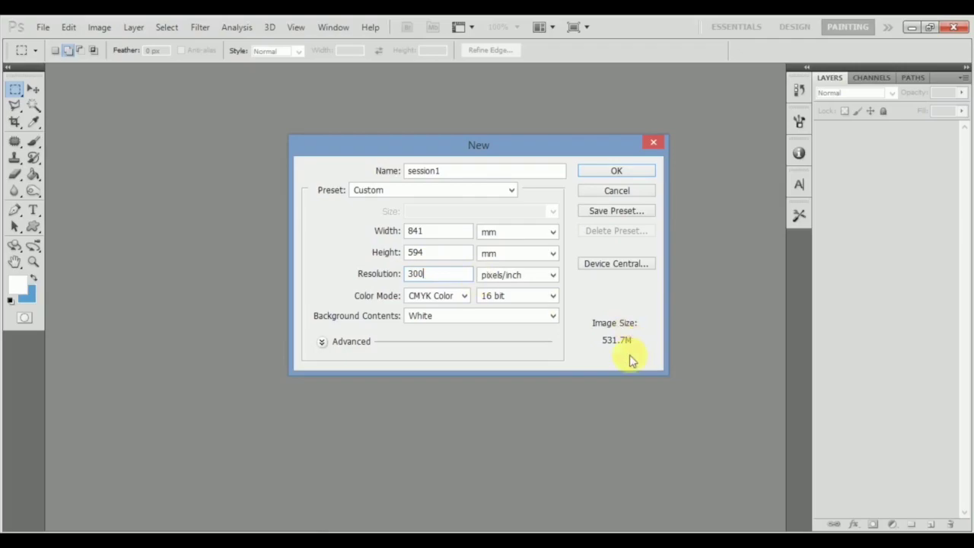
Try pixels/cm as the resolution unit and switch it back to pixels/inch
left_click(554, 275)
left_click(548, 303)
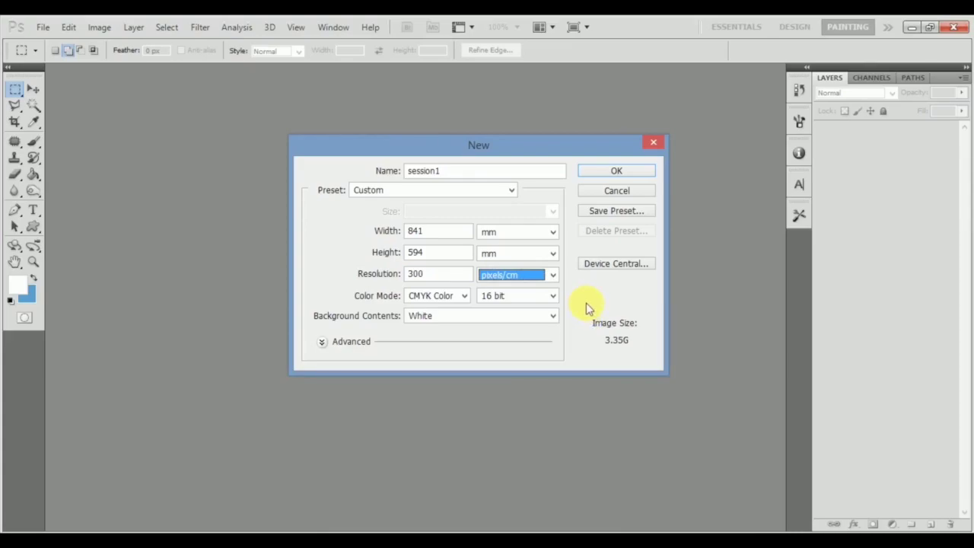
left_click(553, 275)
left_click(525, 286)
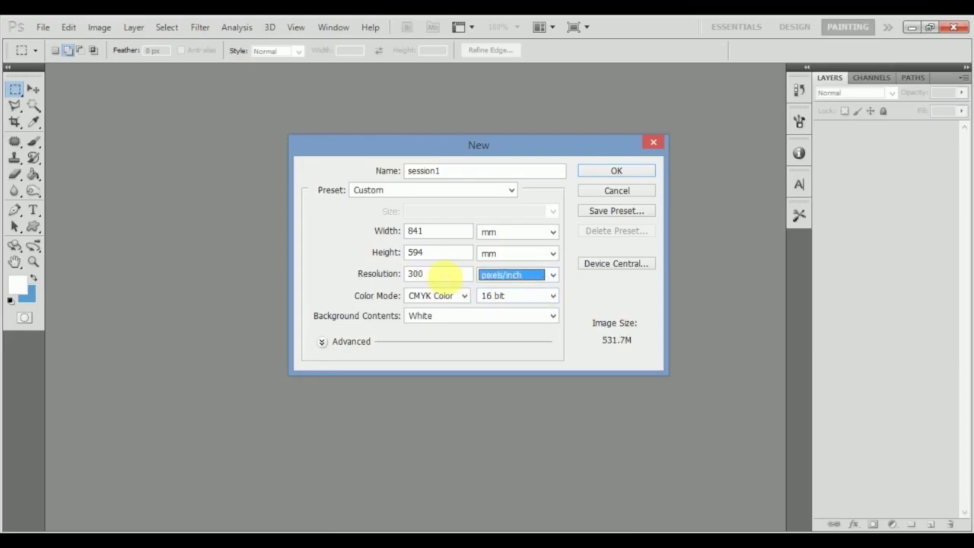
Set the resolution to 200 pixels/inch and review the available color modes
double_click(449, 275)
type("200")
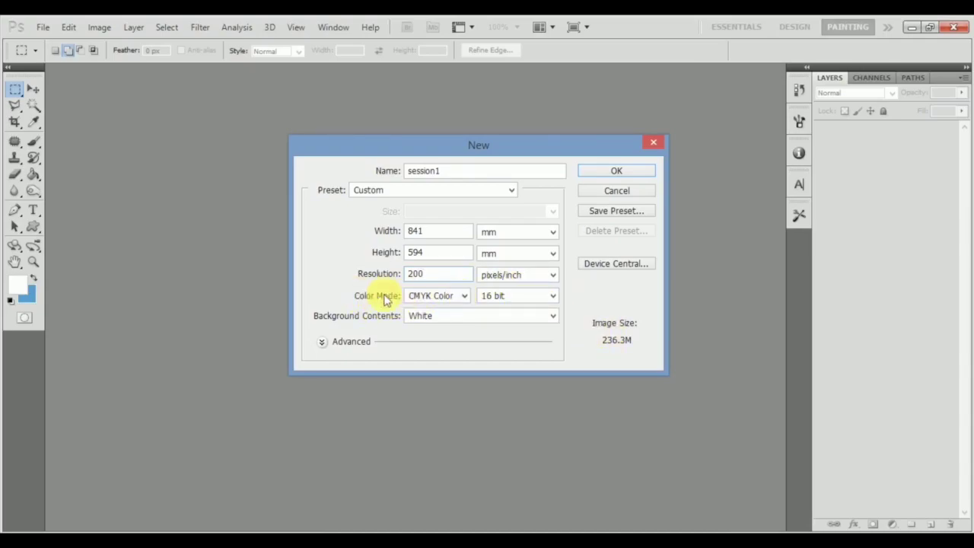
left_click(462, 297)
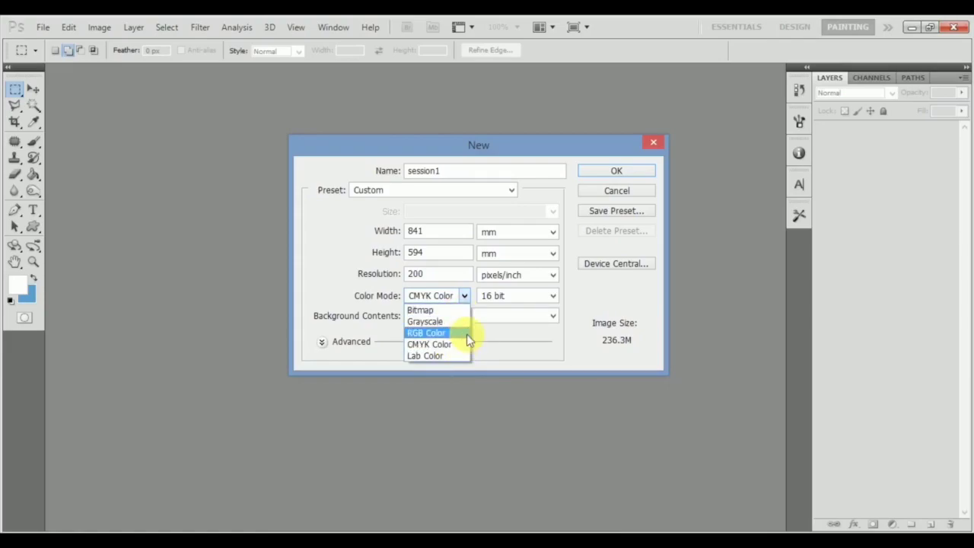
left_click(539, 340)
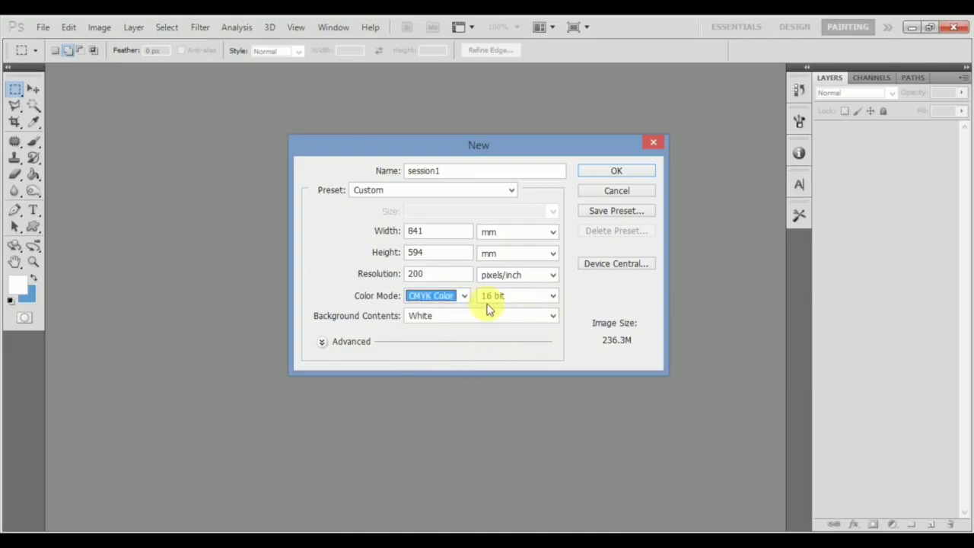
Try a color depth of 8 bit and set it back to 16 bit
left_click(553, 297)
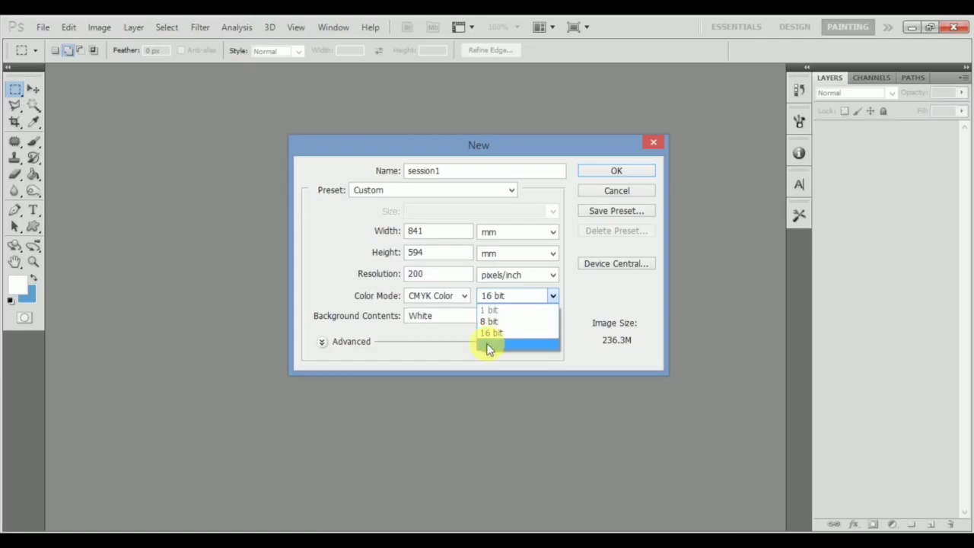
left_click(516, 321)
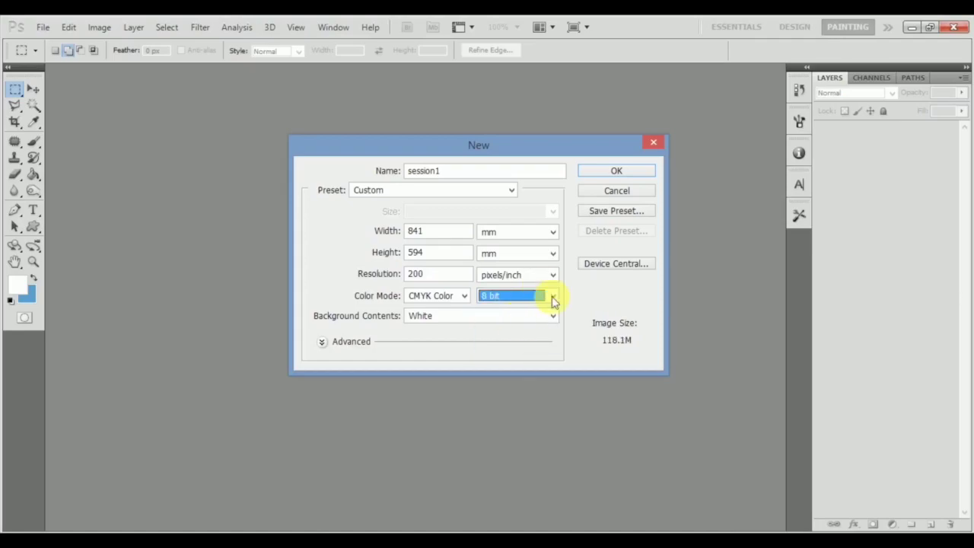
left_click(554, 299)
left_click(515, 333)
left_click(553, 298)
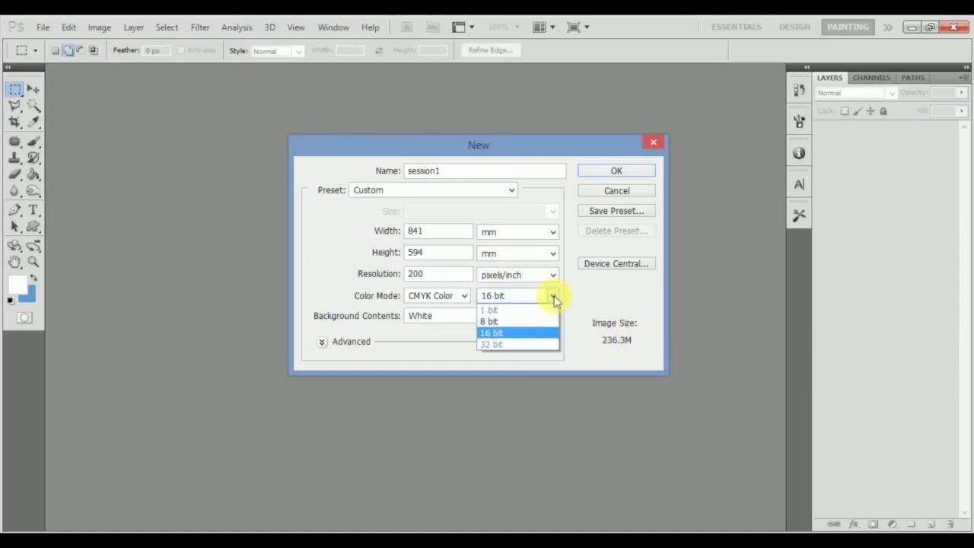
left_click(524, 336)
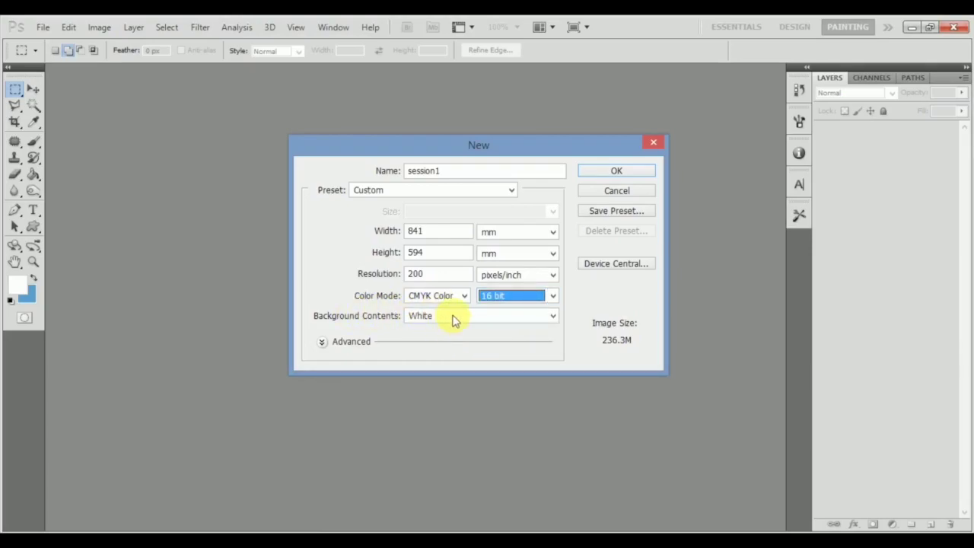
Review the background contents options, save the document settings as a preset named session 1, and look it up among the presets
left_click(478, 318)
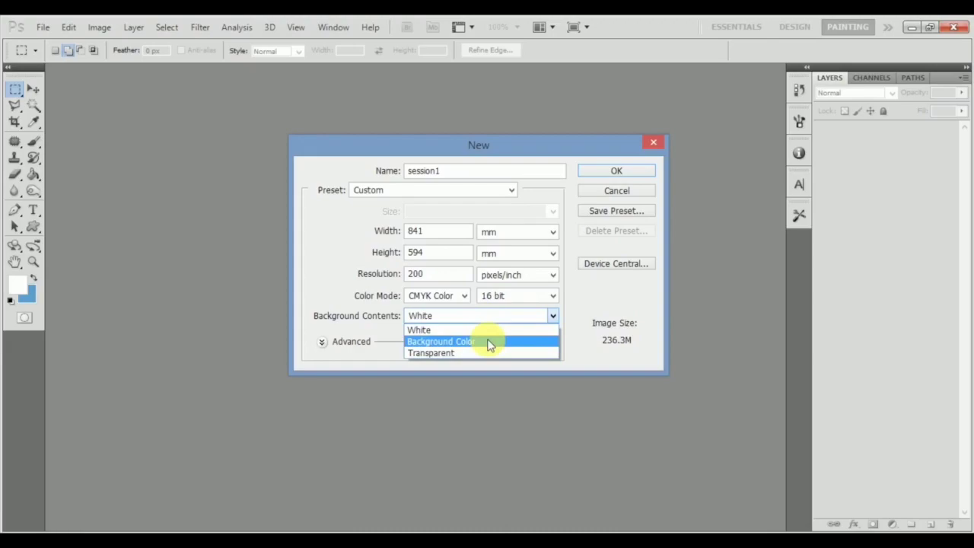
key("Escape")
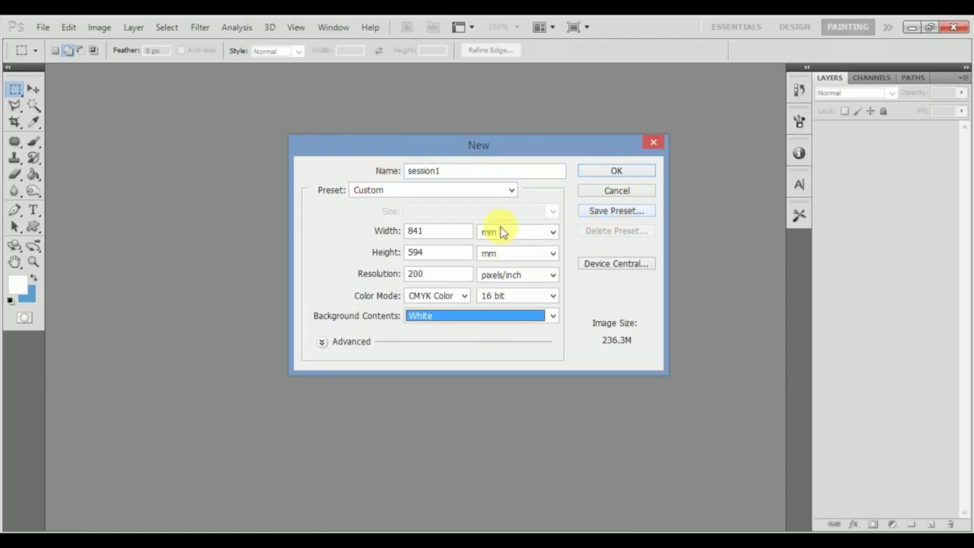
left_click(619, 212)
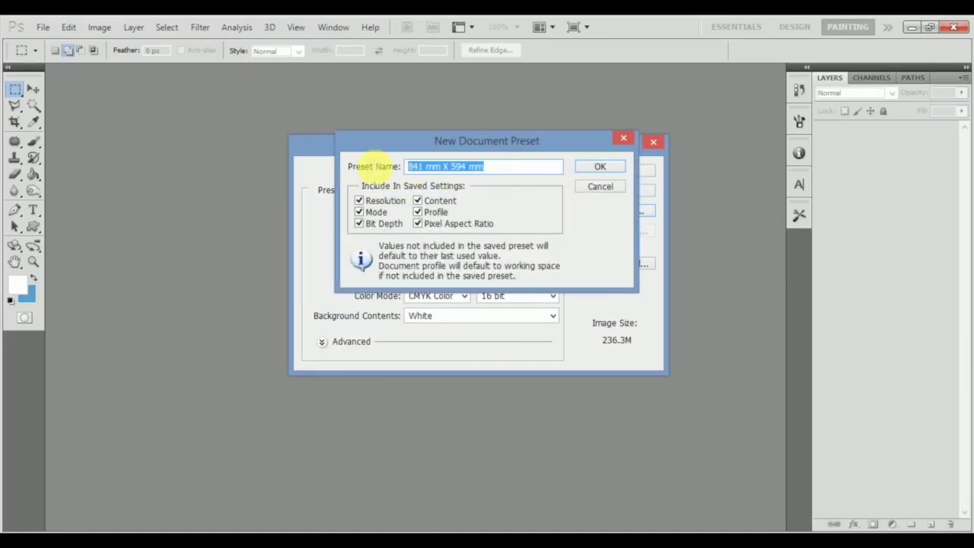
type("session 1")
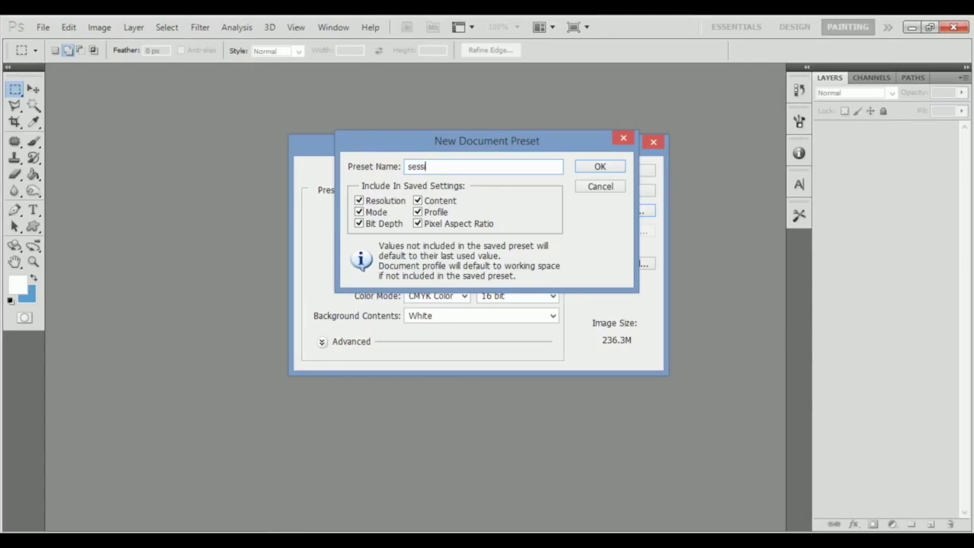
left_click(607, 166)
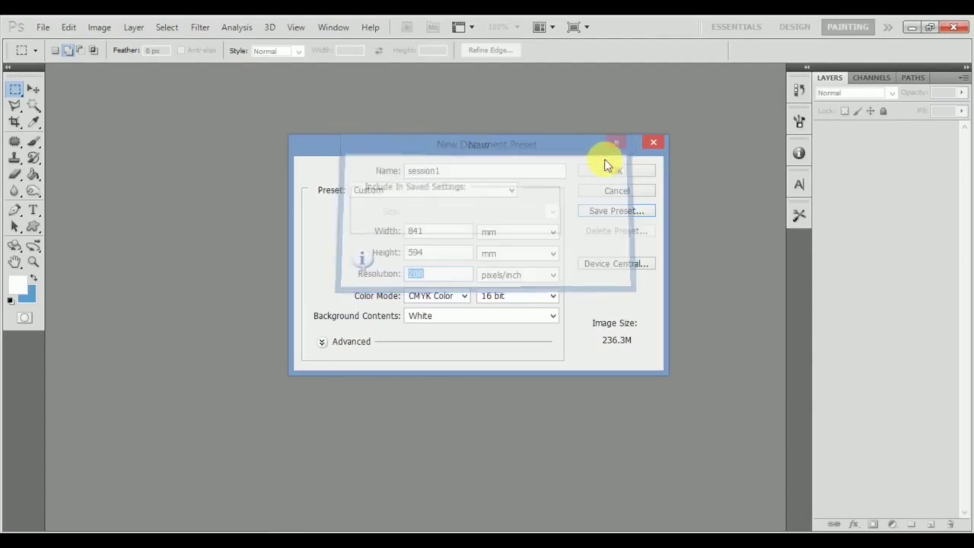
left_click(511, 191)
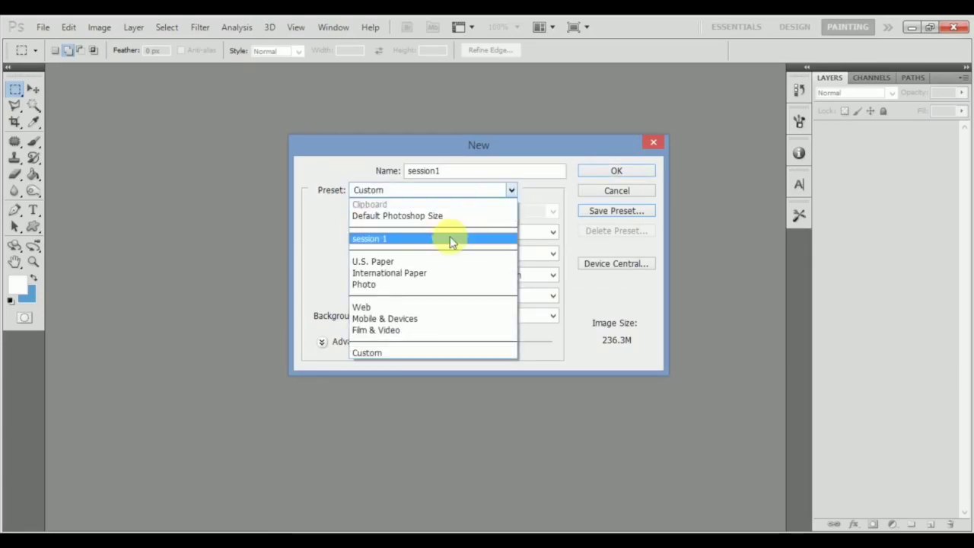
Try the International Paper preset, restore the saved session 1 preset, and create the session1 document from it
left_click(419, 272)
left_click(511, 191)
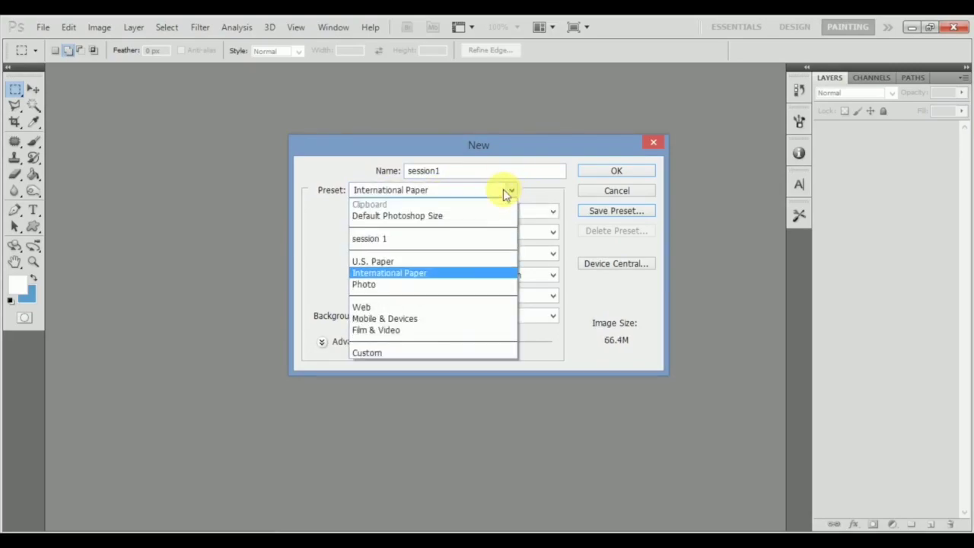
left_click(414, 239)
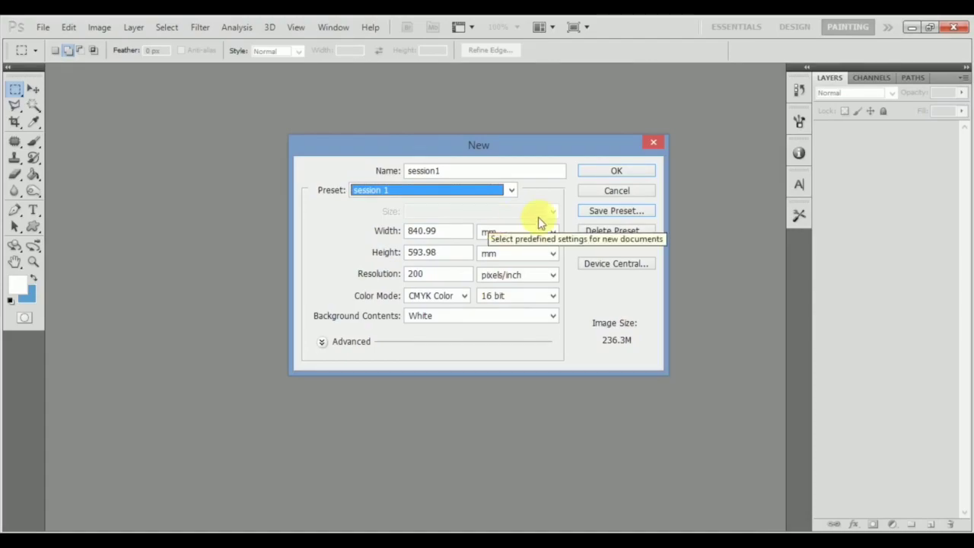
left_click(620, 172)
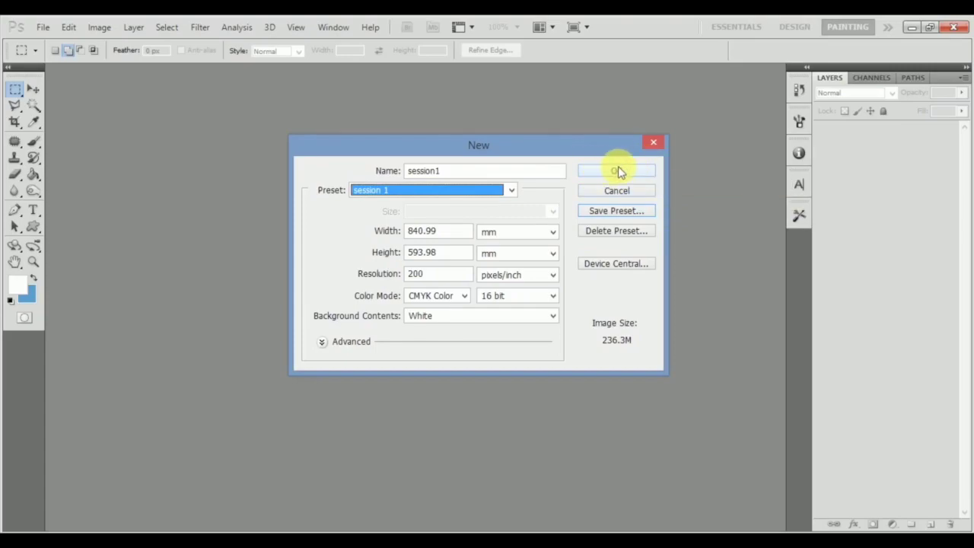
left_click(618, 169)
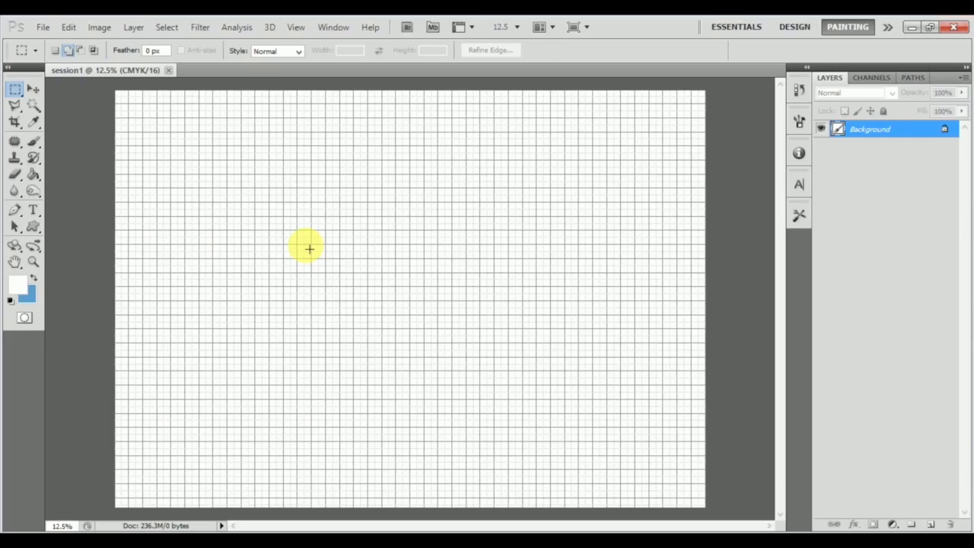
left_click(42, 28)
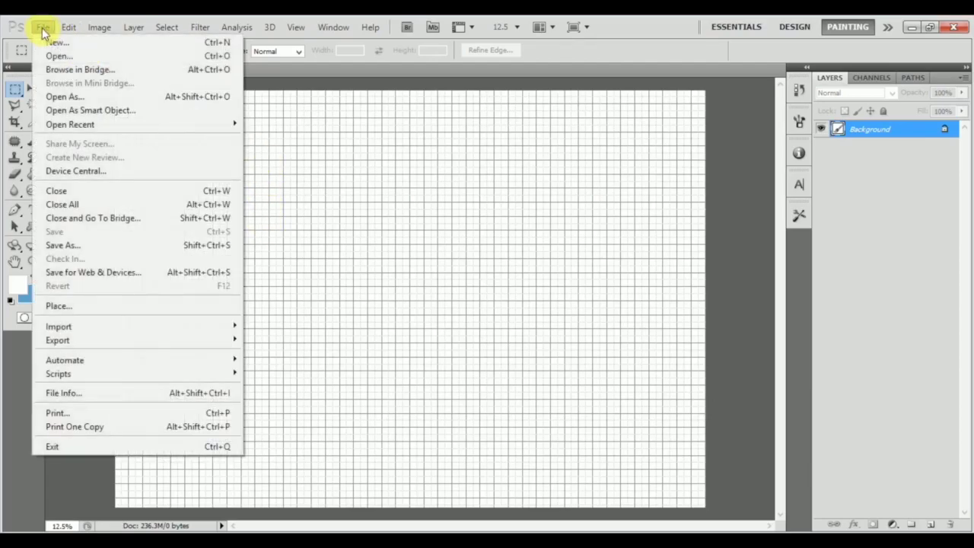
left_click(722, 159)
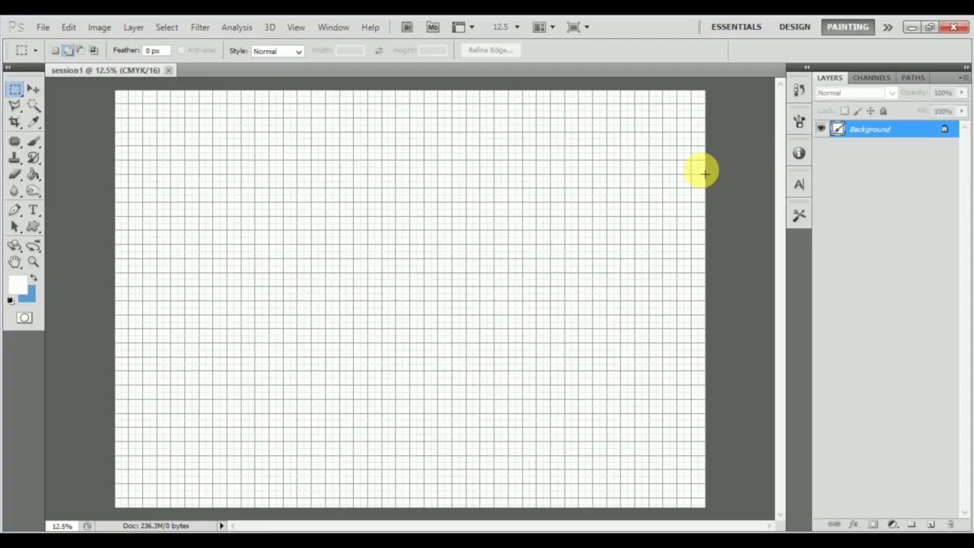